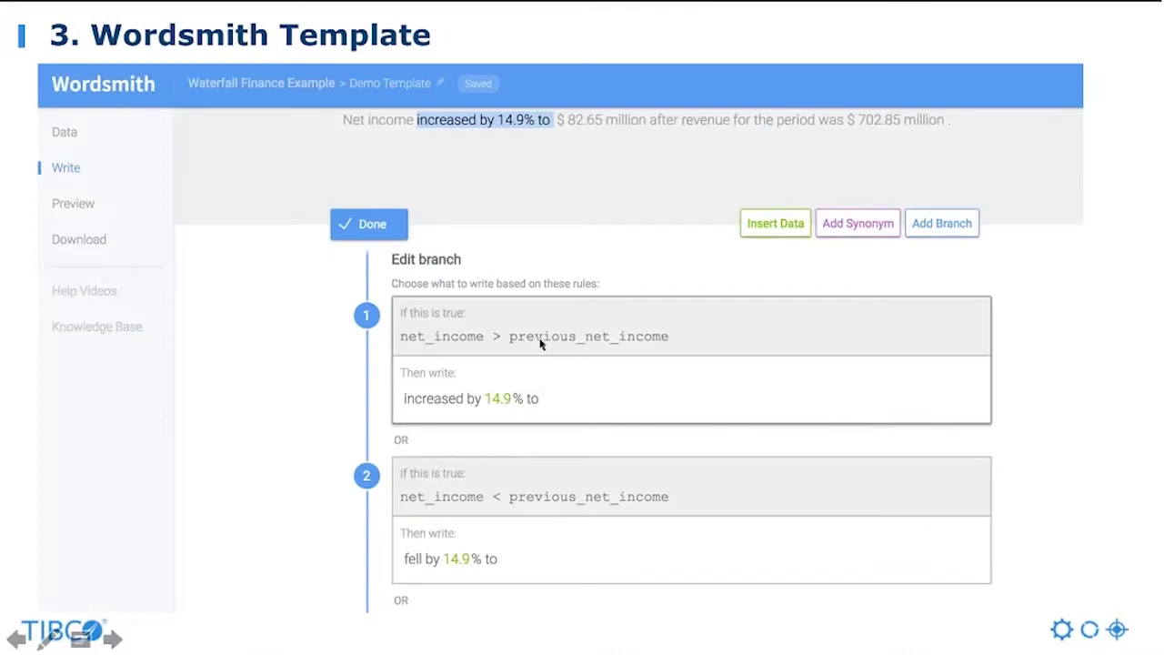
pyautogui.press('Right')
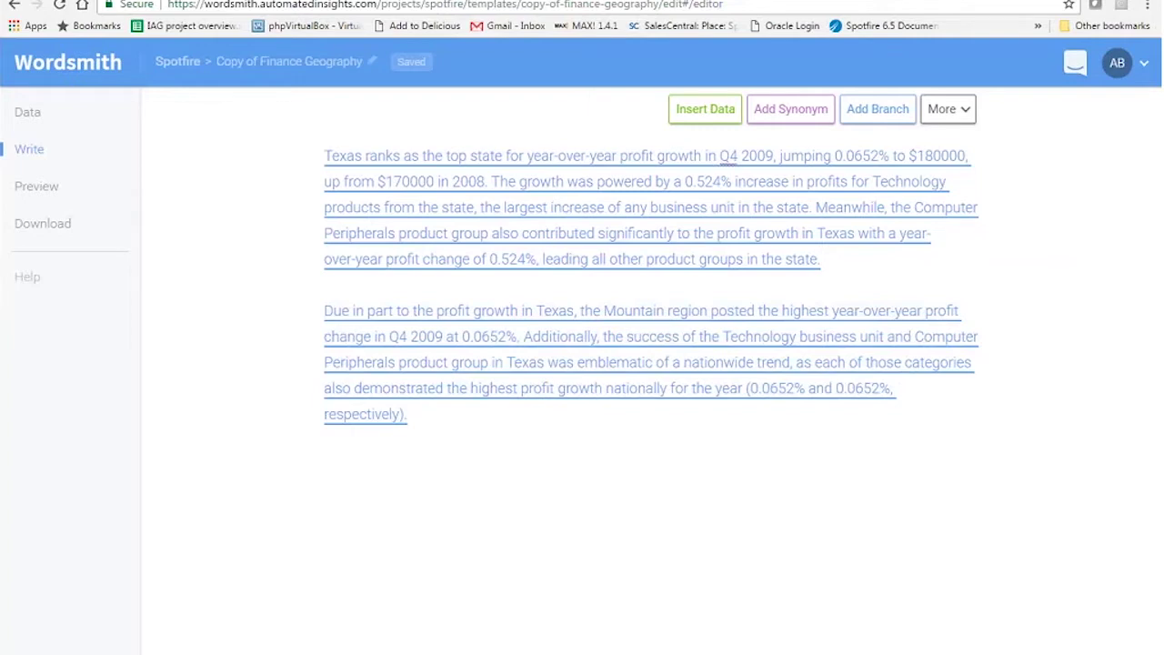
# Add the line "This is some more text" below the second paragraph of the template
pyautogui.click(464, 421)
pyautogui.press('Return')
pyautogui.write('This is some')
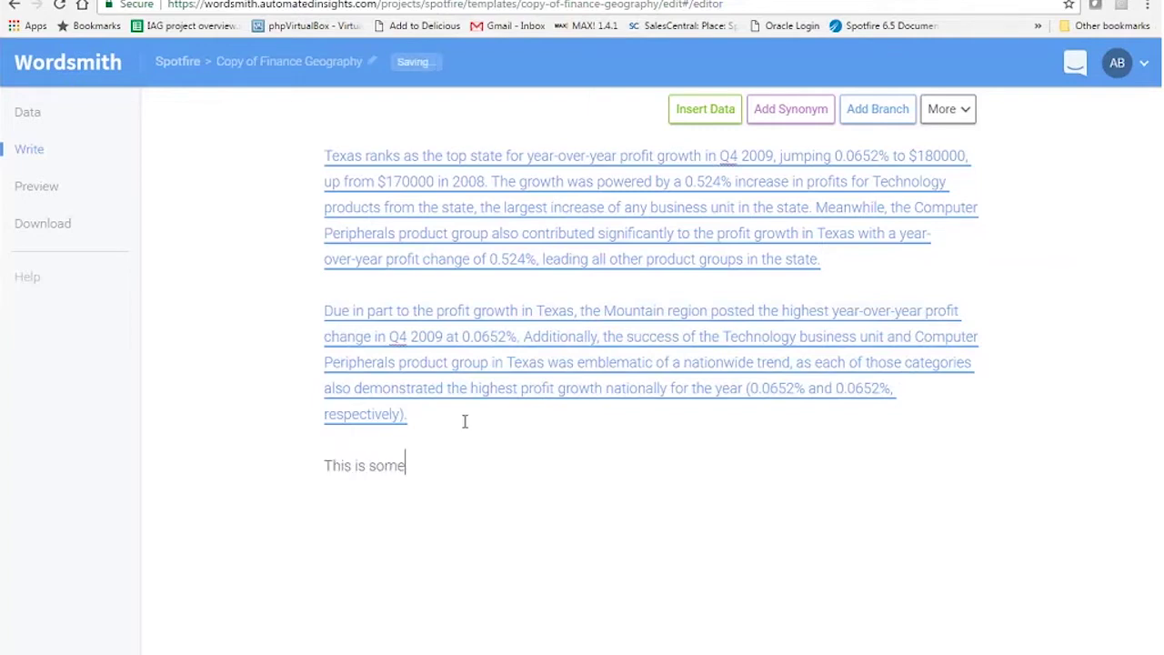
pyautogui.write(' more text')
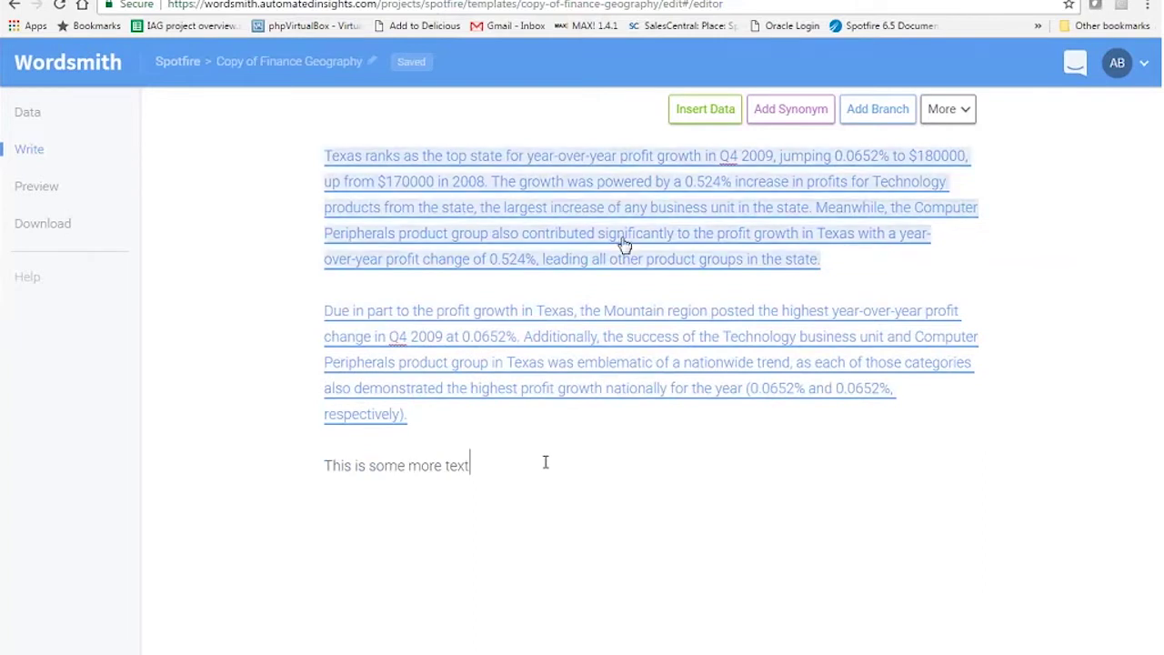
# Open the branch behind the first paragraph and review its state_count rules and the text written for each
pyautogui.click(601, 191)
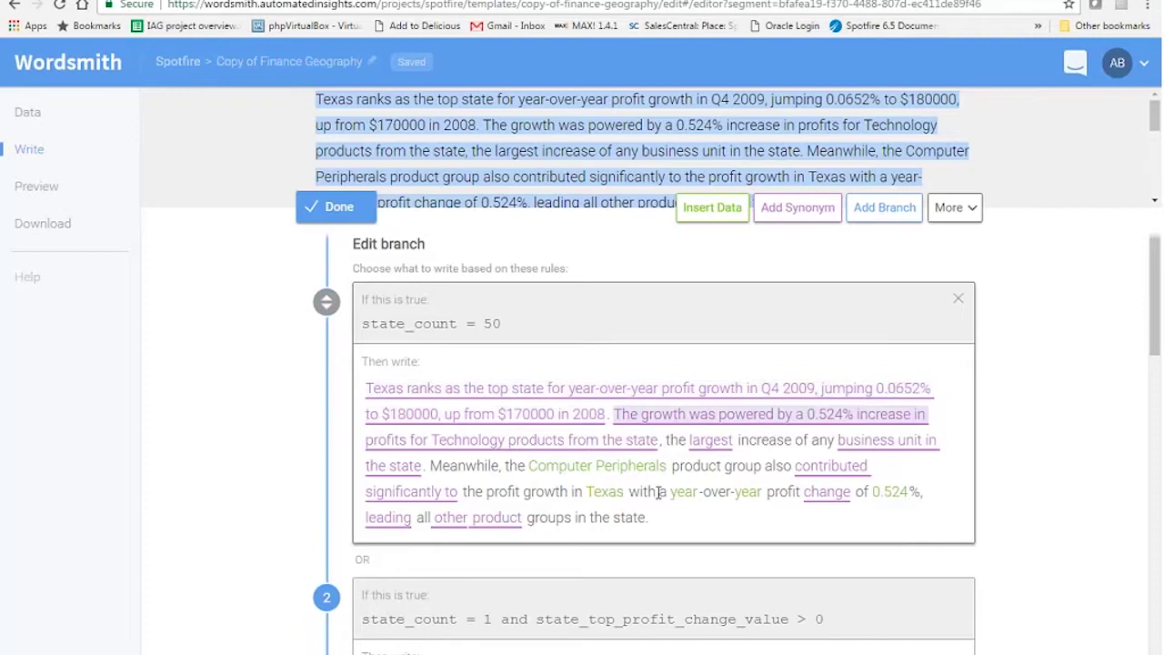
pyautogui.scroll(-3, 635, 525)
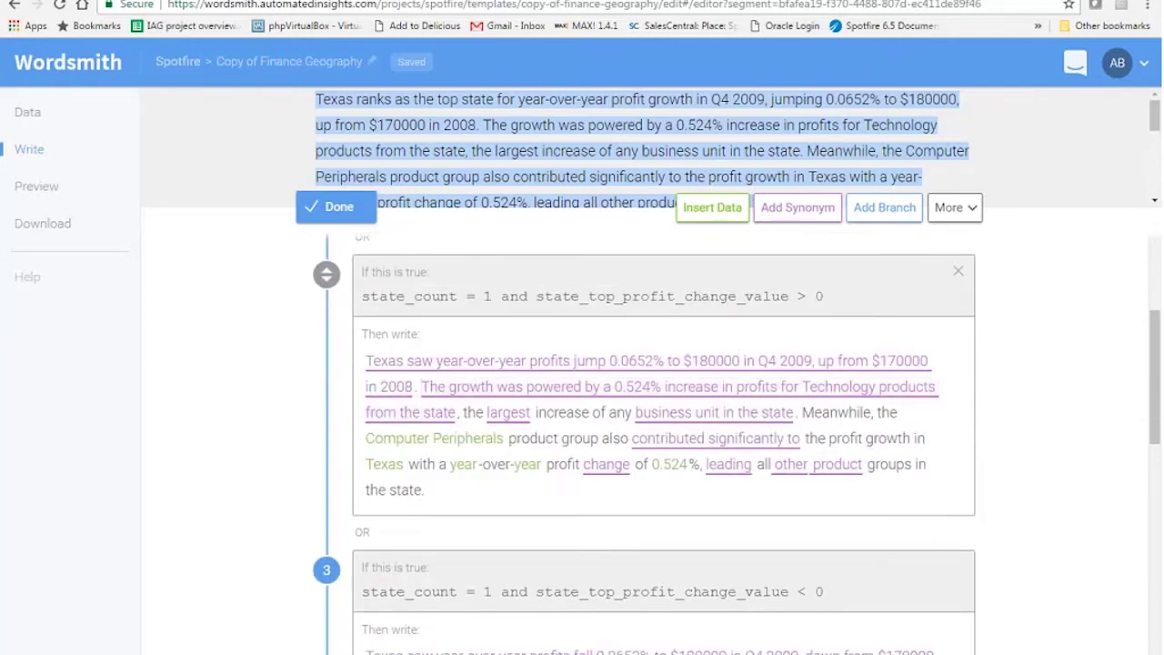
pyautogui.moveTo(554, 528)
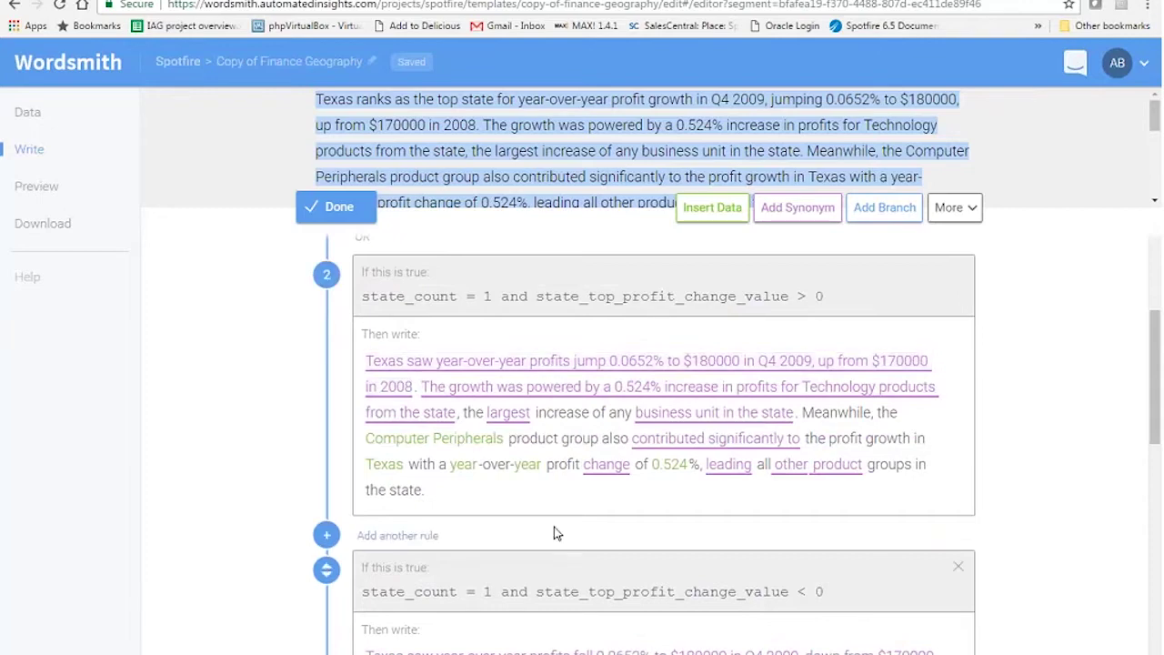
pyautogui.scroll(-3, 554, 527)
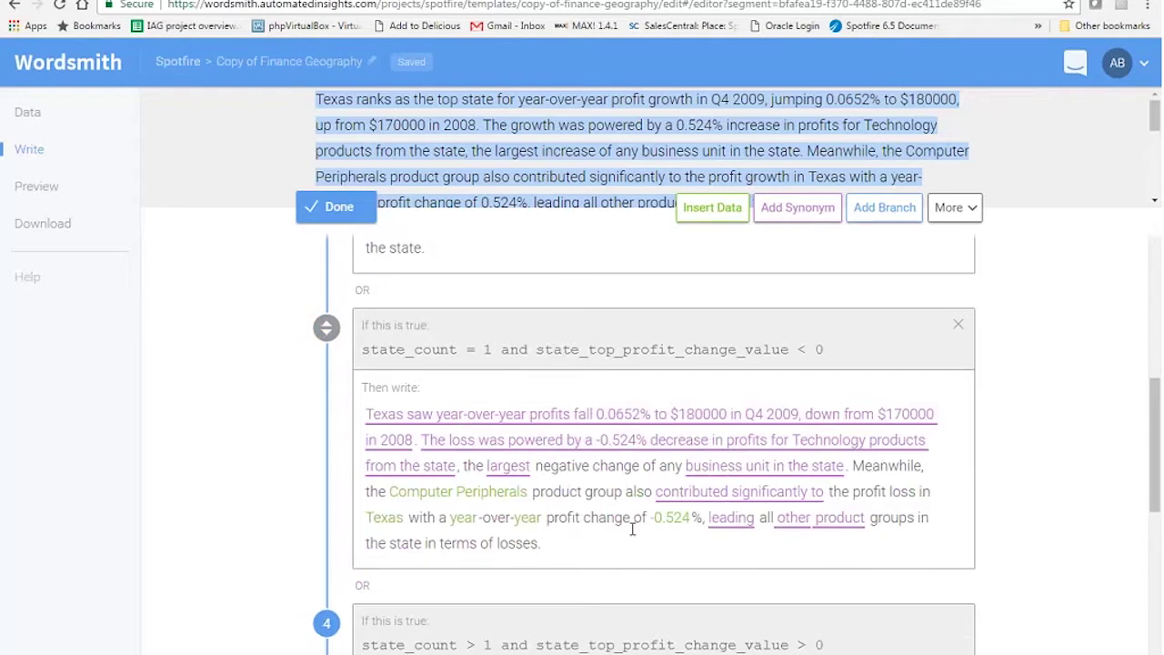
pyautogui.scroll(1, 632, 528)
pyautogui.scroll(6, 632, 529)
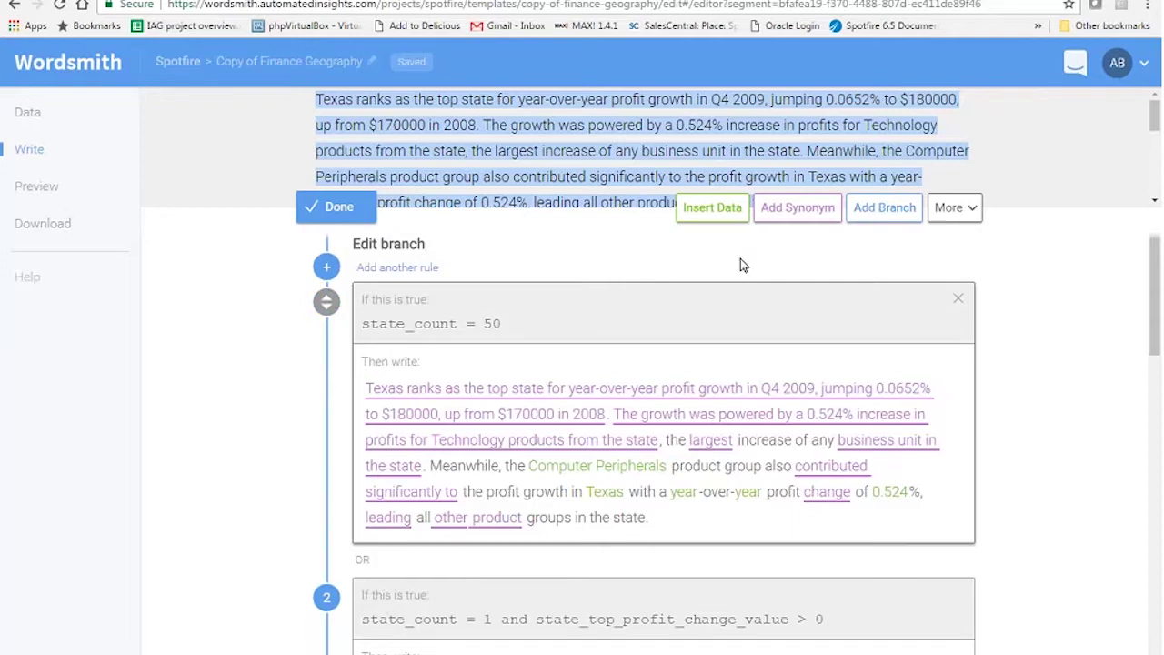
# Inspect the formatting of state_top_profit_change_value within the first sentence's nested "jumping" synonym and return to the full template
pyautogui.click(674, 395)
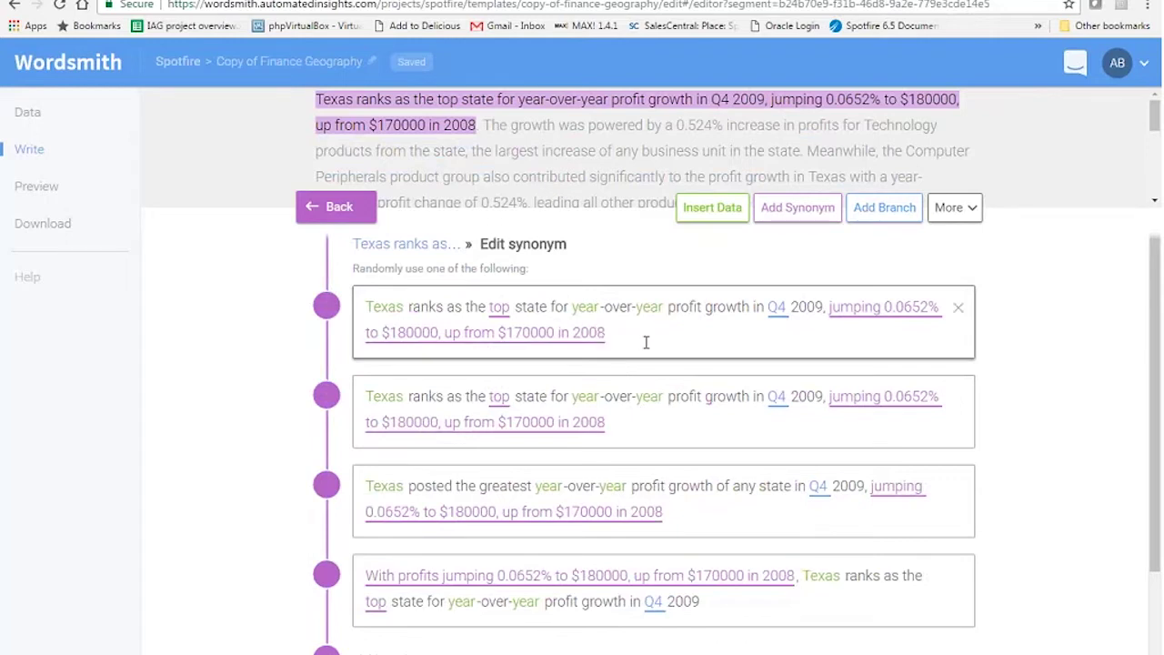
pyautogui.click(878, 316)
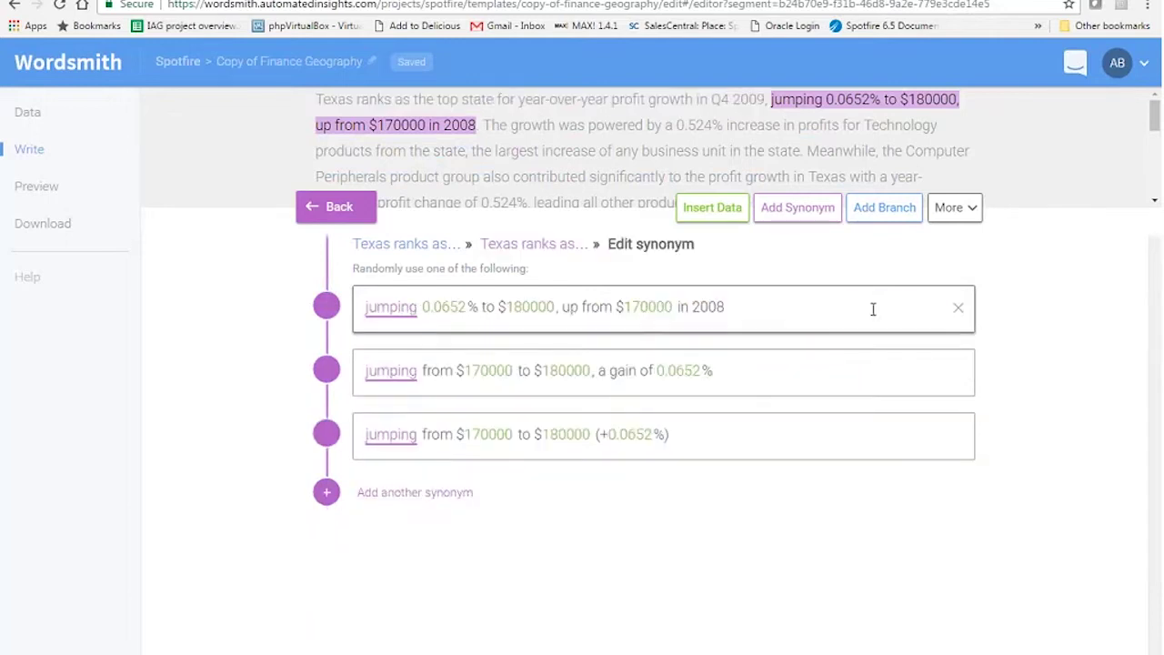
pyautogui.click(445, 309)
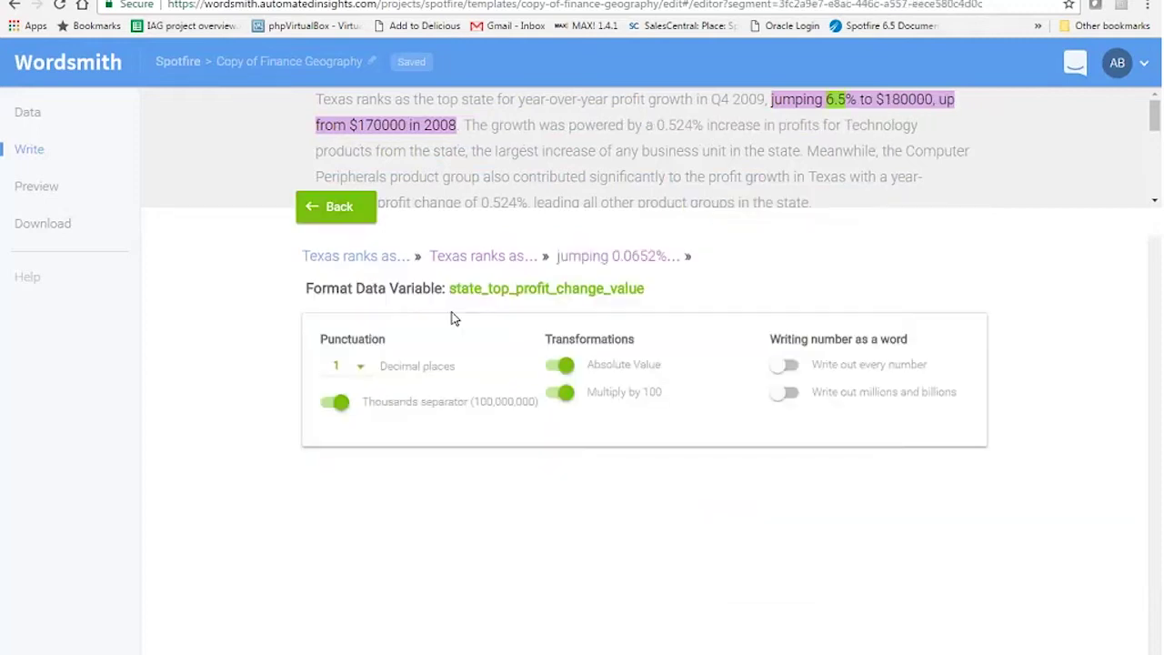
pyautogui.moveTo(457, 296); pyautogui.dragTo(649, 290)
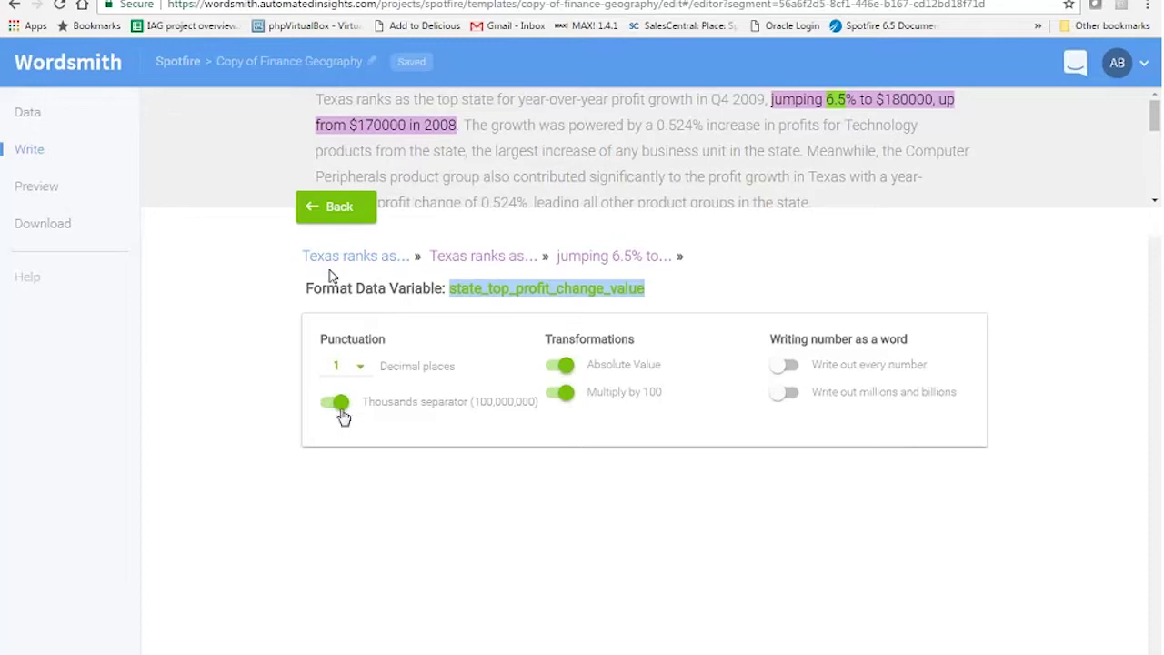
pyautogui.click(342, 216)
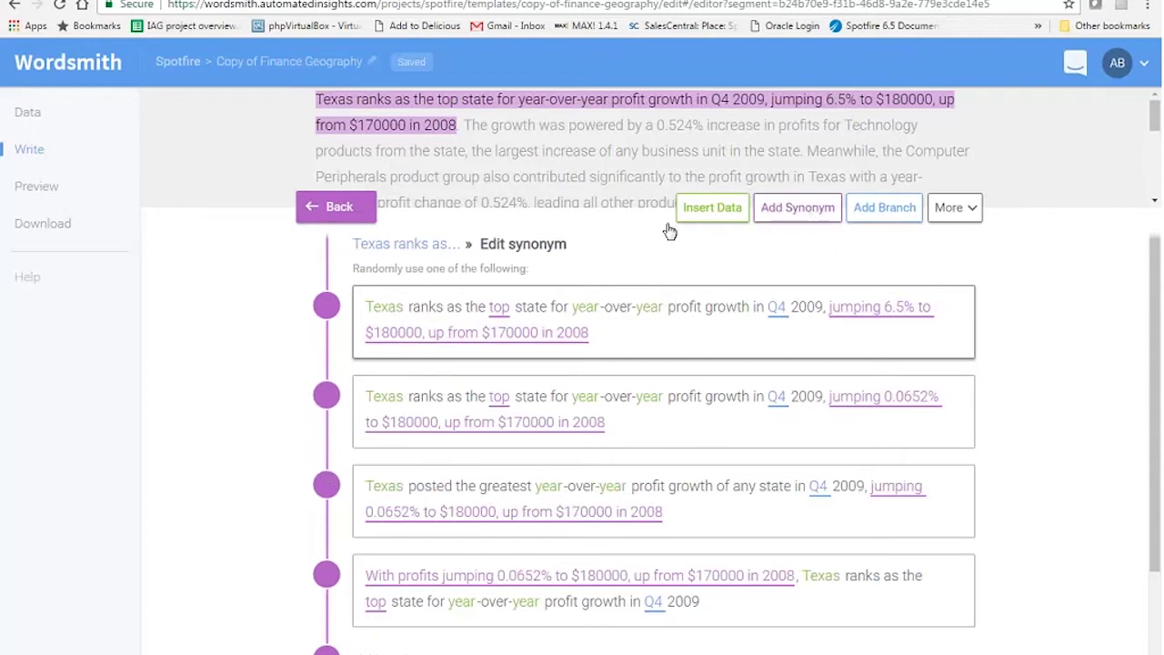
pyautogui.click(336, 208)
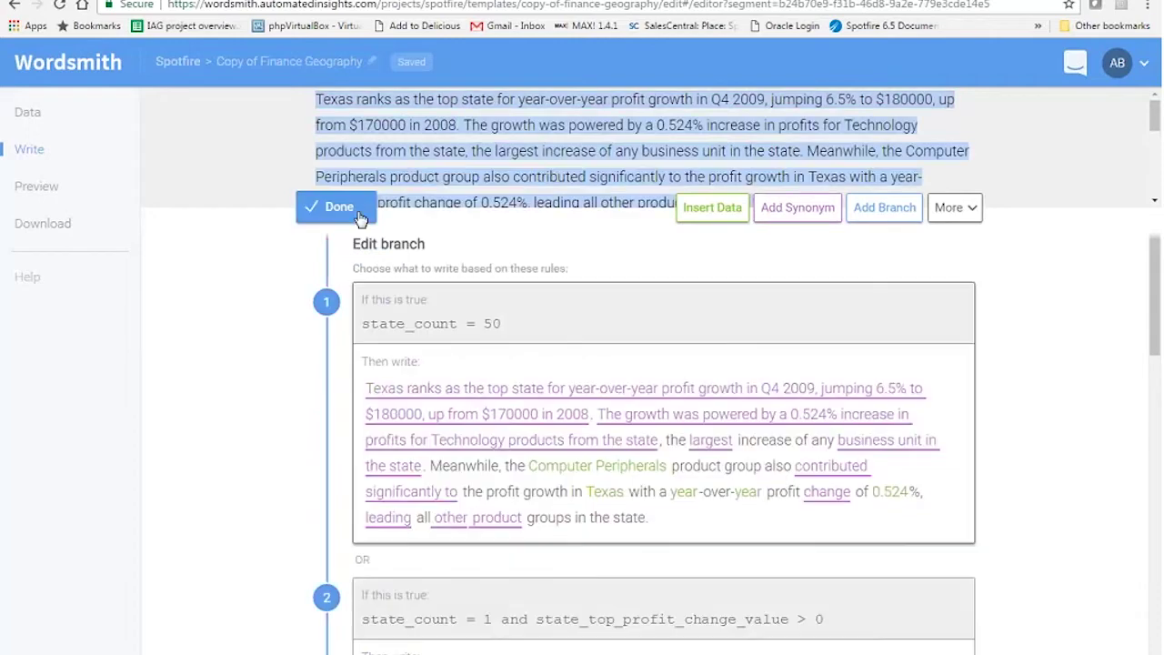
pyautogui.click(337, 207)
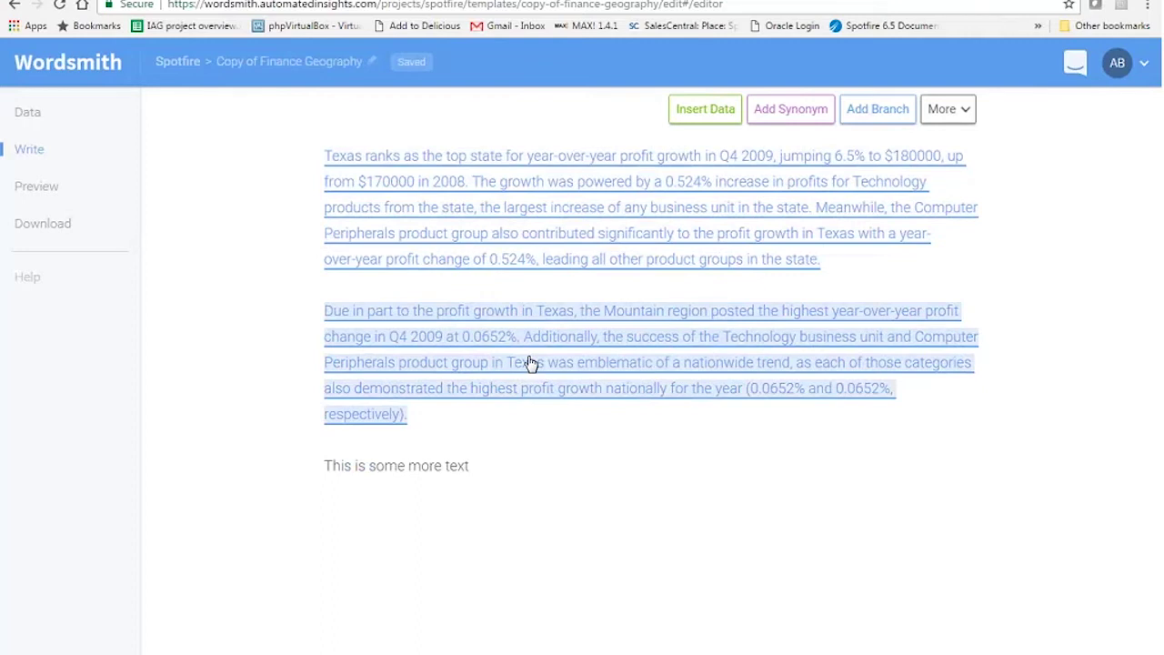
# Open the branch behind the second paragraph and review its rules based on state_count and region_count
pyautogui.click(593, 367)
pyautogui.scroll(-3, 603, 346)
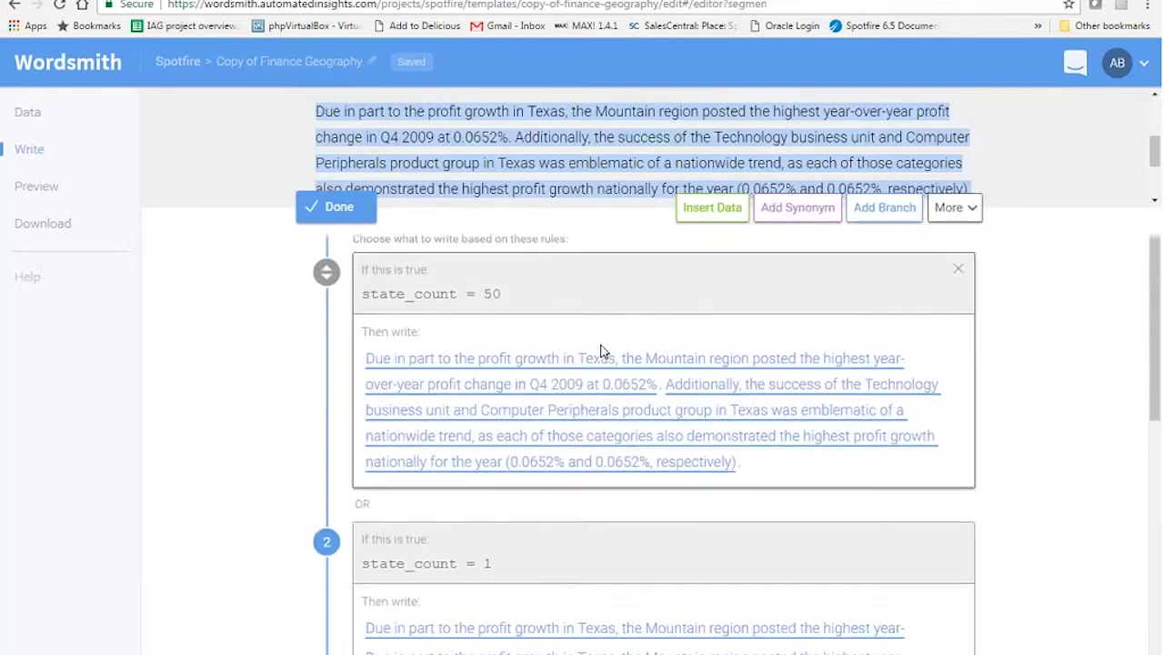
pyautogui.scroll(-1, 606, 339)
pyautogui.scroll(-3, 606, 339)
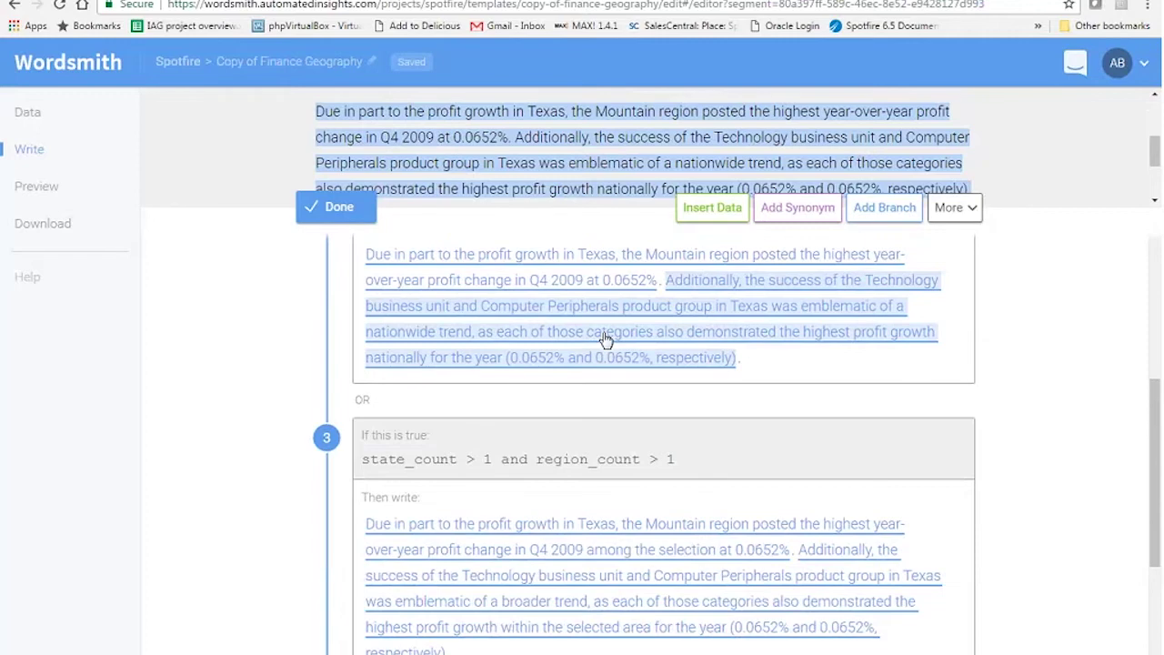
pyautogui.scroll(-1, 606, 340)
pyautogui.scroll(-5, 605, 339)
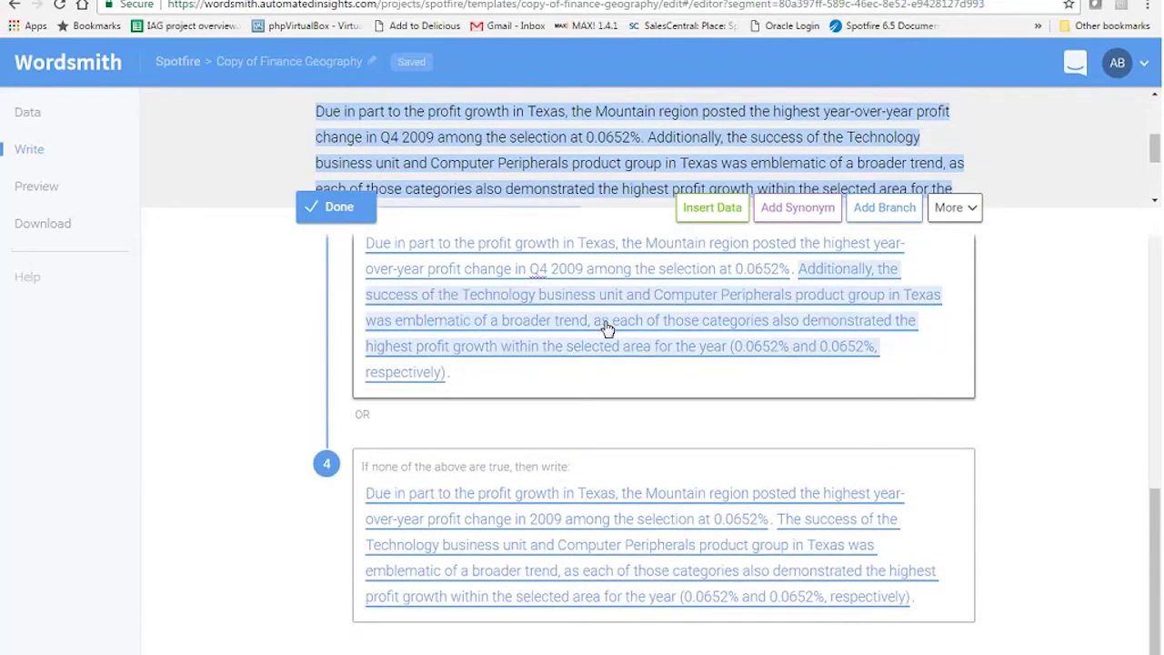
# Open the third rule's nested "Additionally" branch, inspect the formatting of the Technology and second percentage variables, and review the branch's rules
pyautogui.click(606, 325)
pyautogui.click(617, 326)
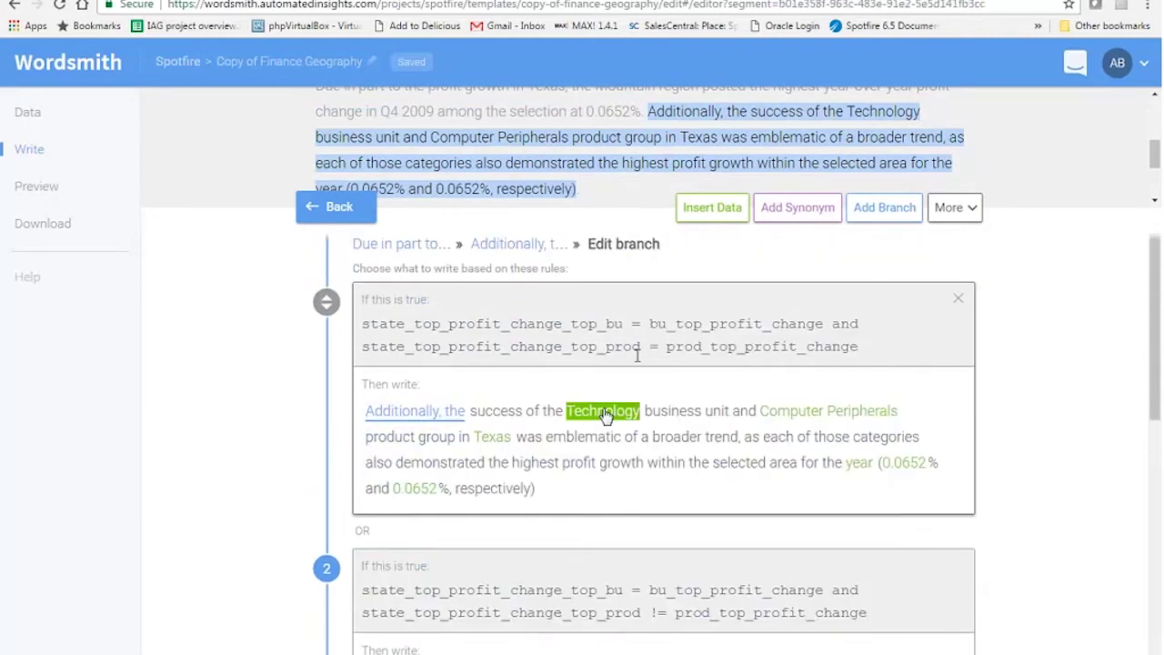
pyautogui.click(606, 415)
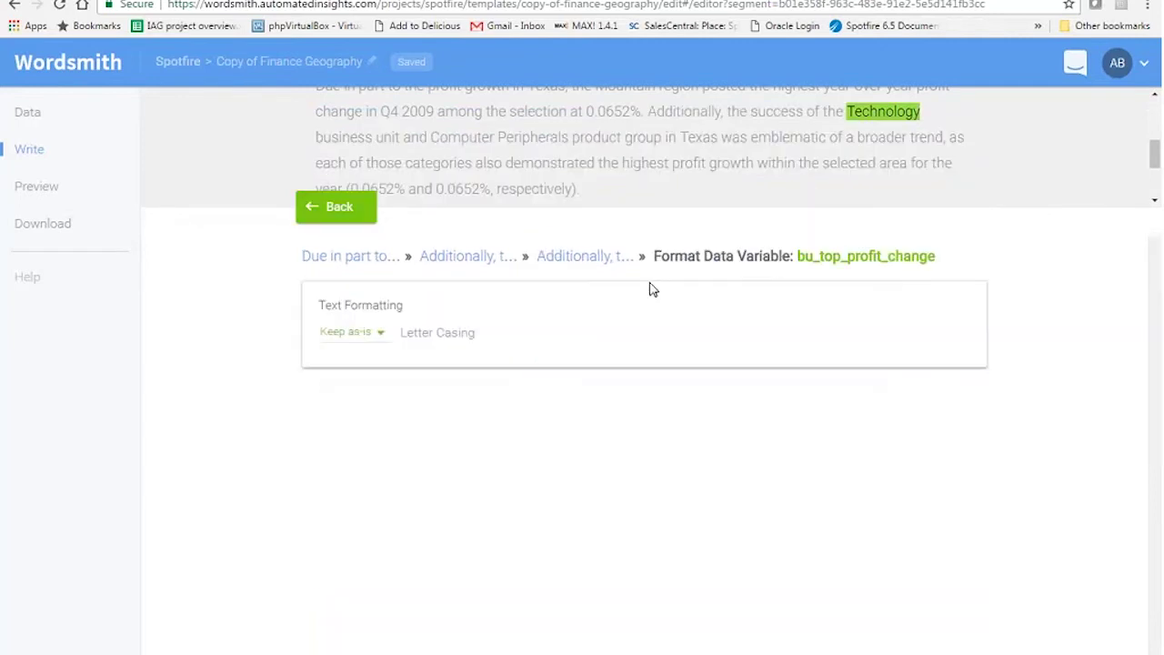
pyautogui.click(340, 208)
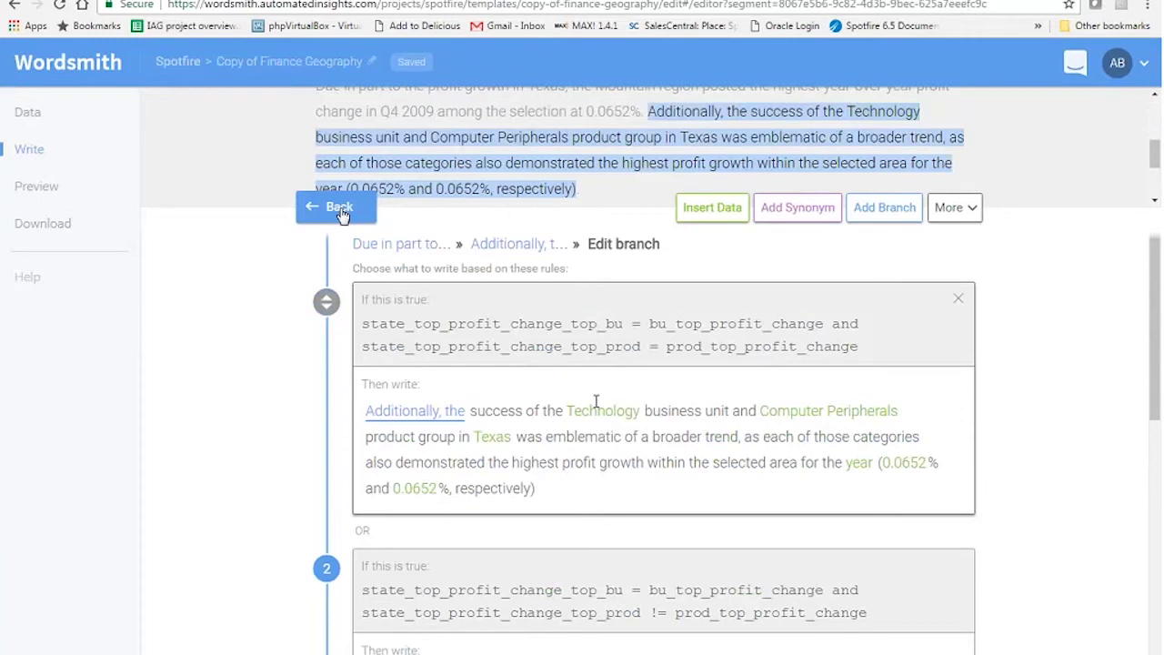
pyautogui.click(414, 489)
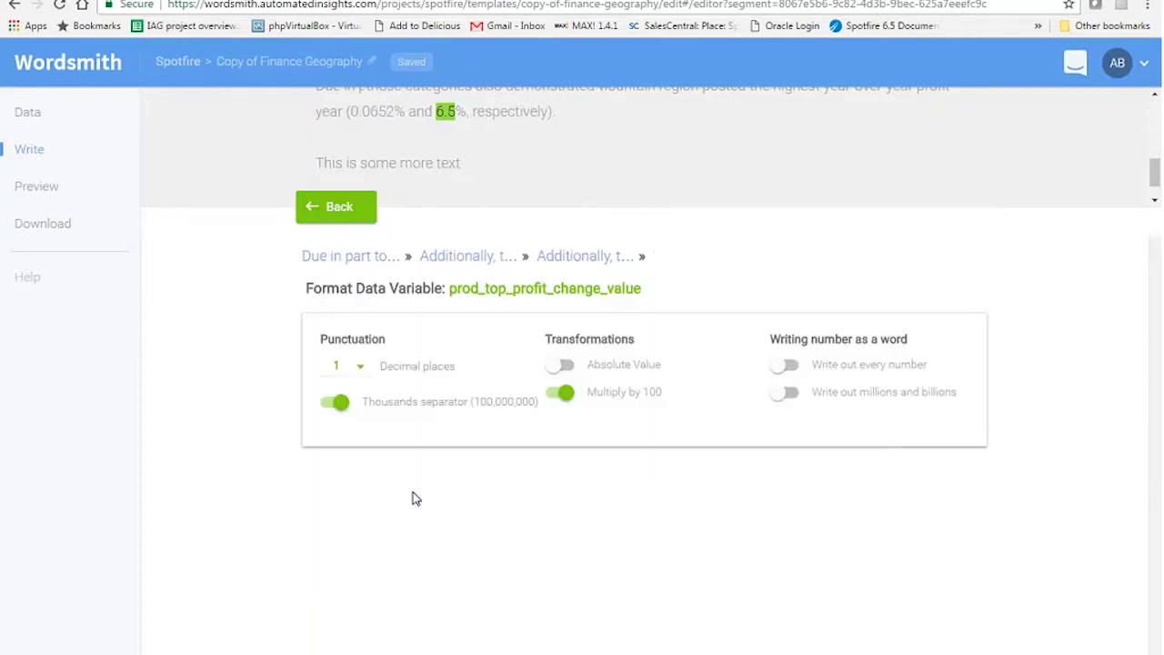
pyautogui.click(351, 215)
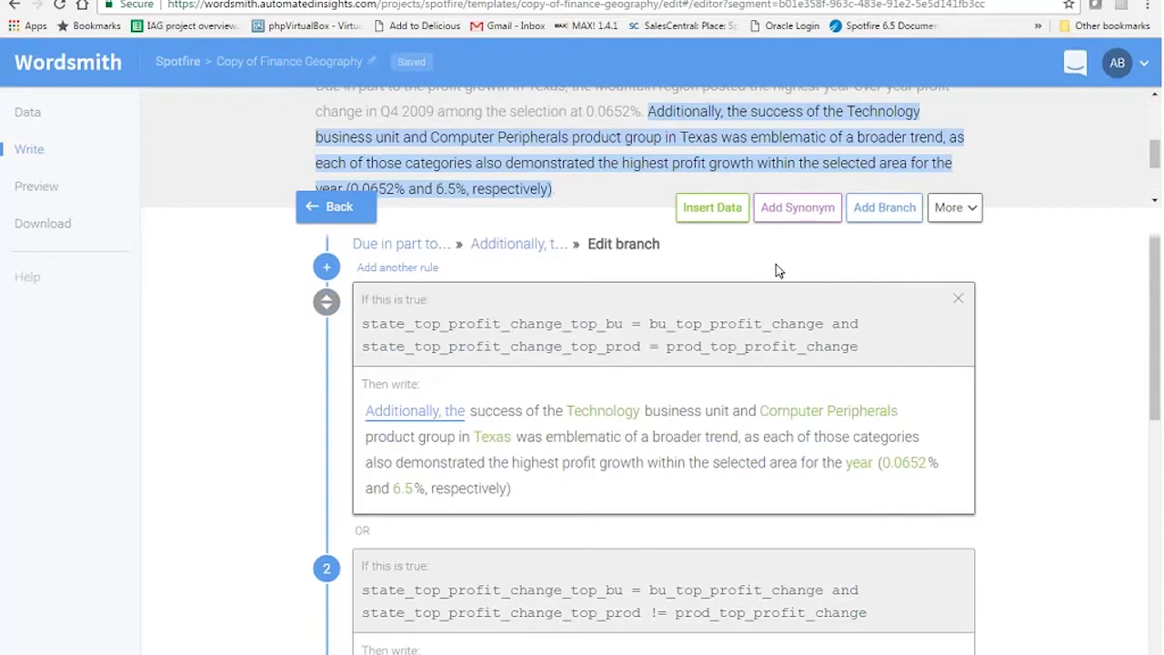
pyautogui.scroll(-5, 619, 223)
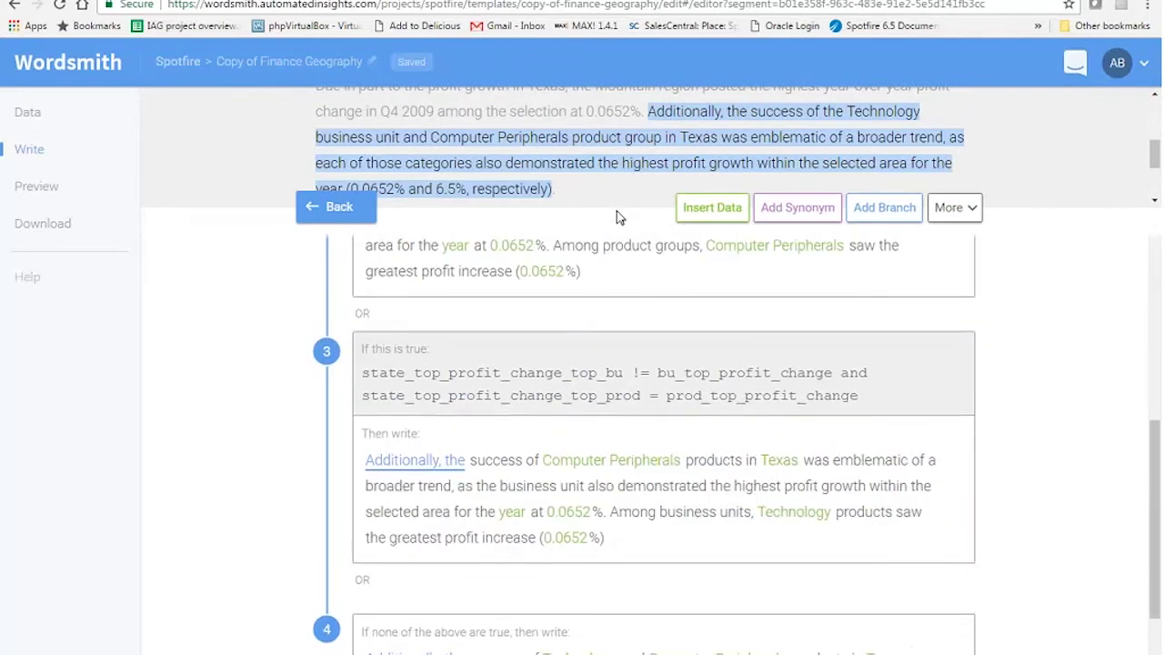
pyautogui.scroll(5, 616, 374)
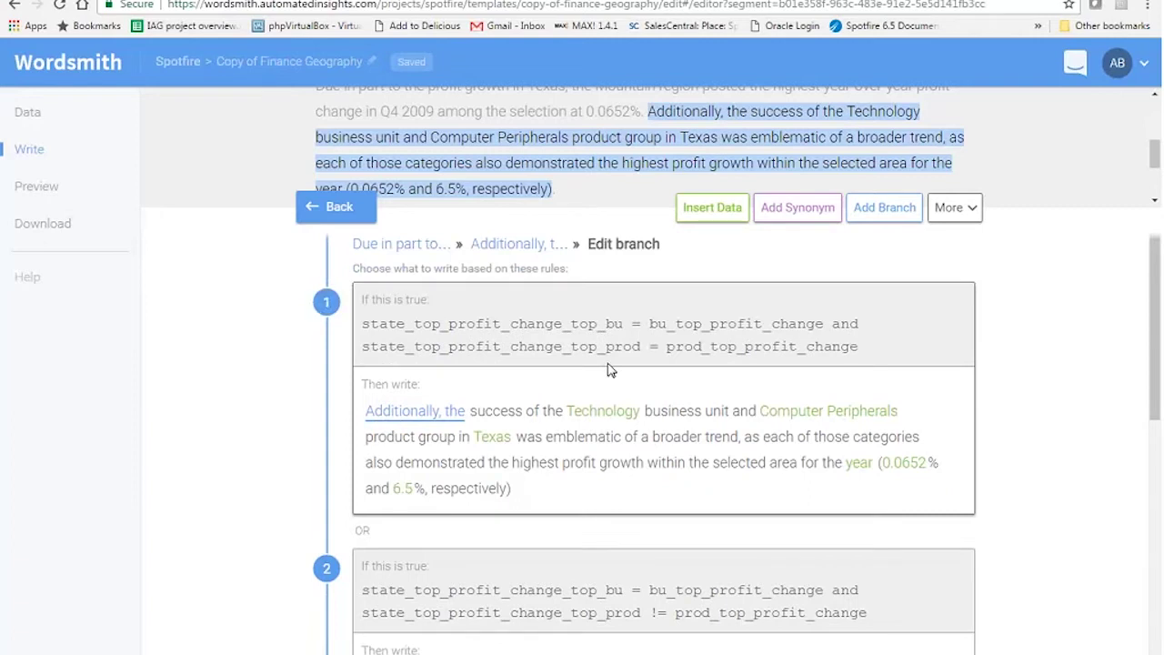
# Switch to the Spotfire Profitability by Geography dashboard and generate a quarterly narrative for the current map selection
pyautogui.moveTo(622, 644)
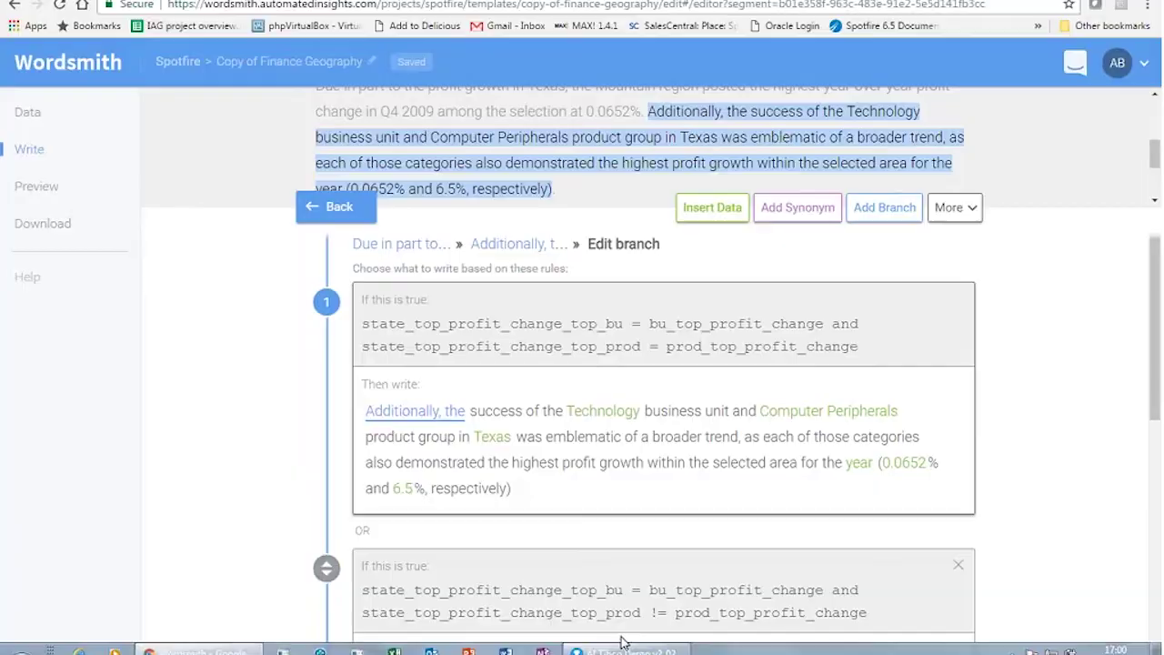
pyautogui.click(623, 645)
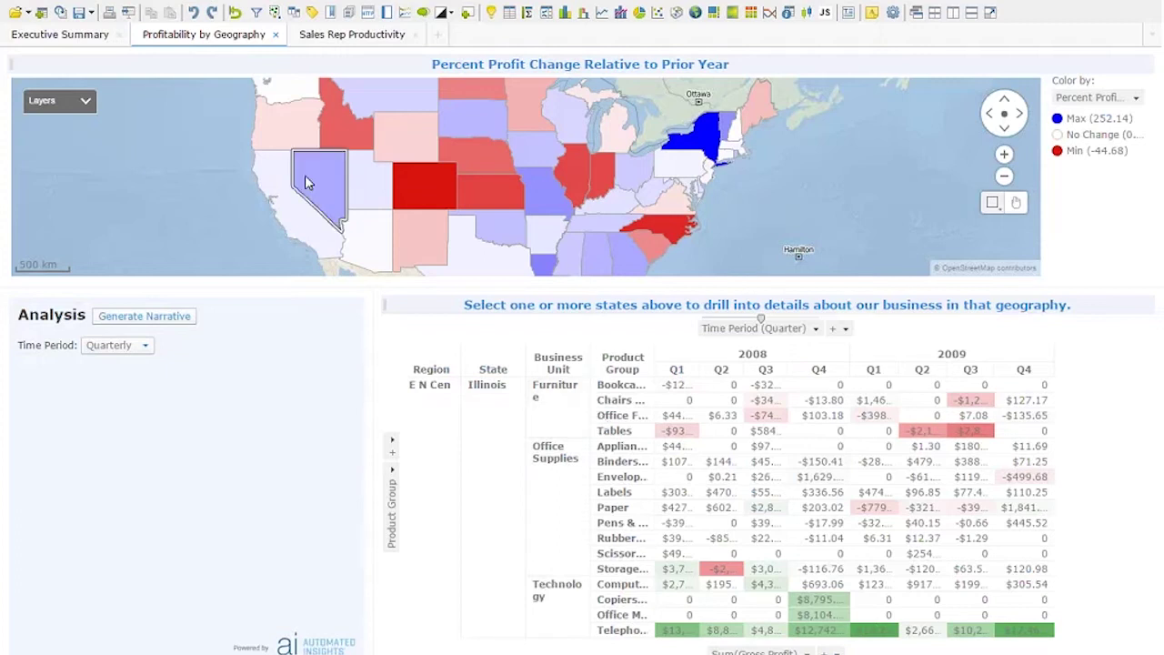
pyautogui.moveTo(311, 178)
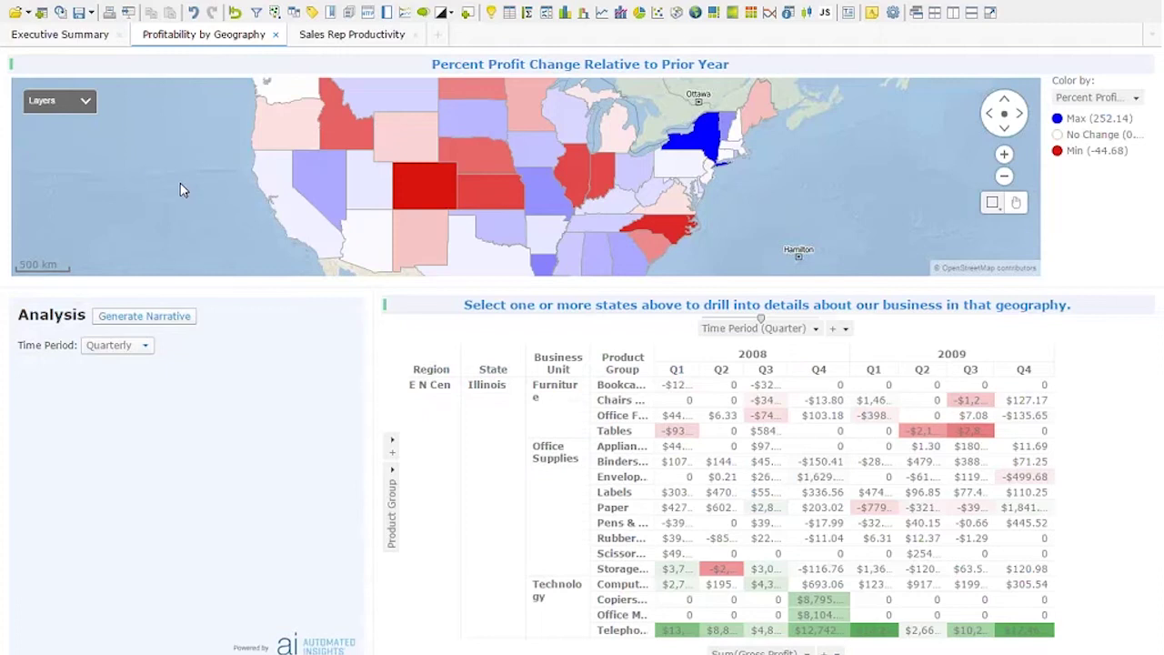
pyautogui.click(187, 317)
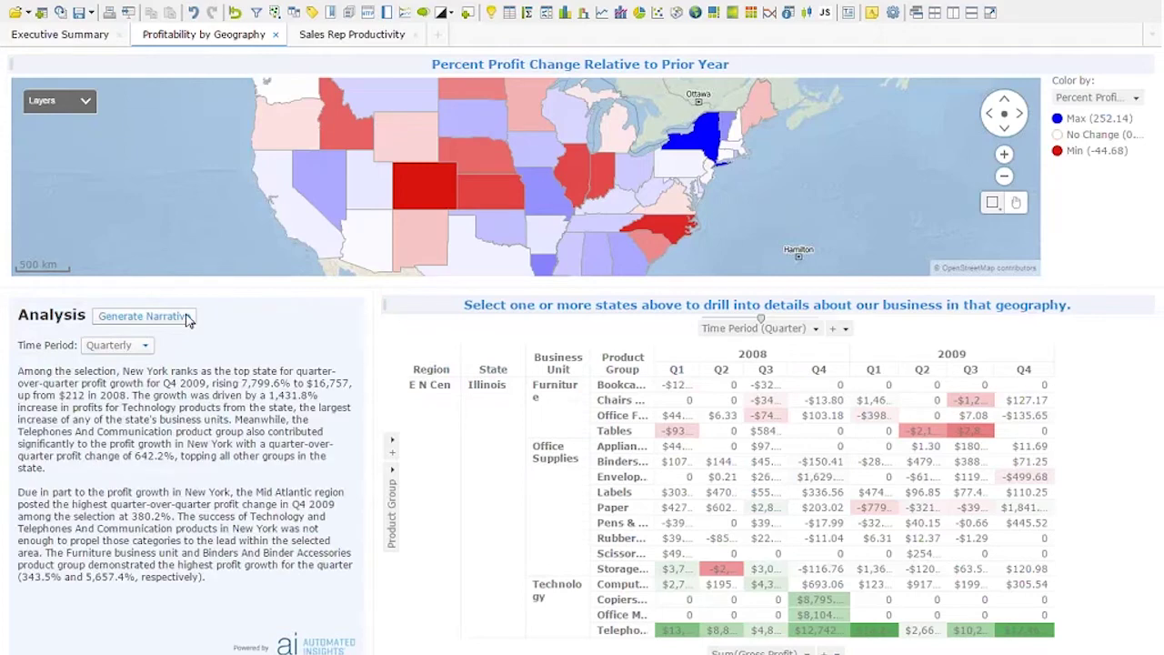
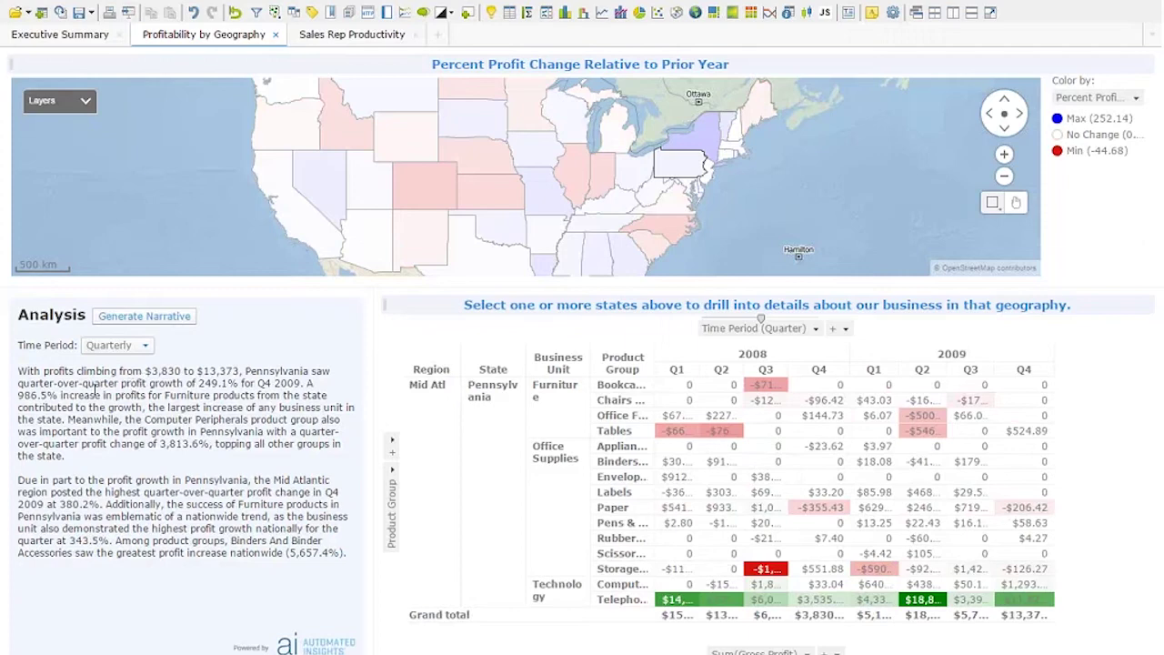
# Regenerate the quarterly narrative for Pennsylvania five times to produce differently worded versions
pyautogui.click(181, 319)
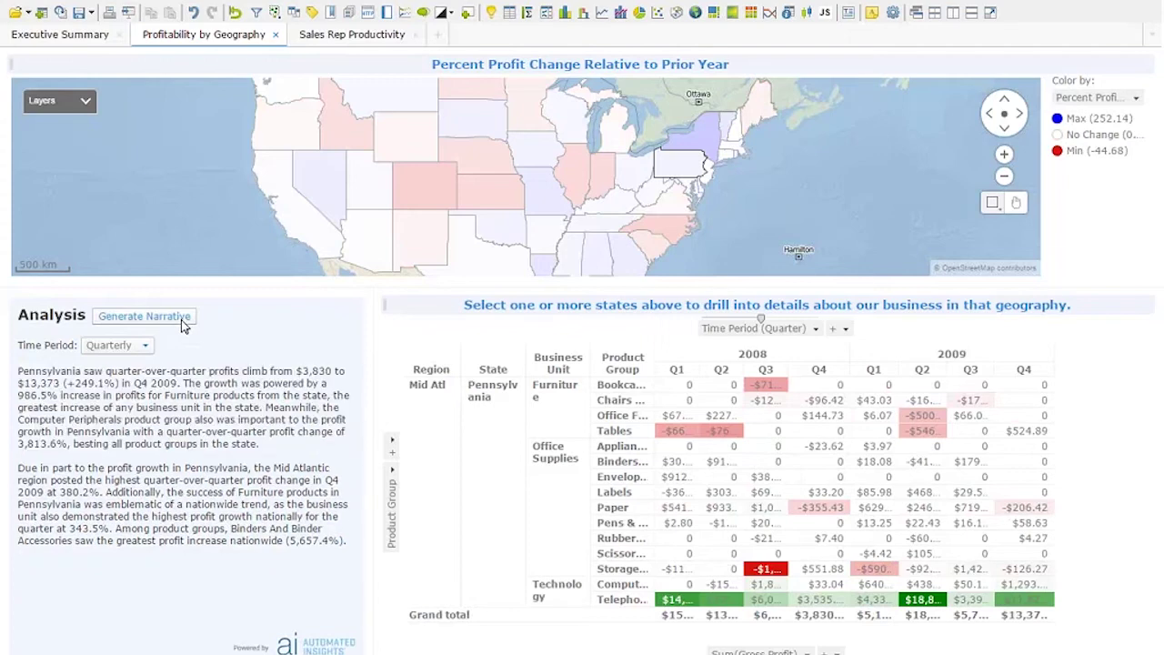
pyautogui.click(181, 320)
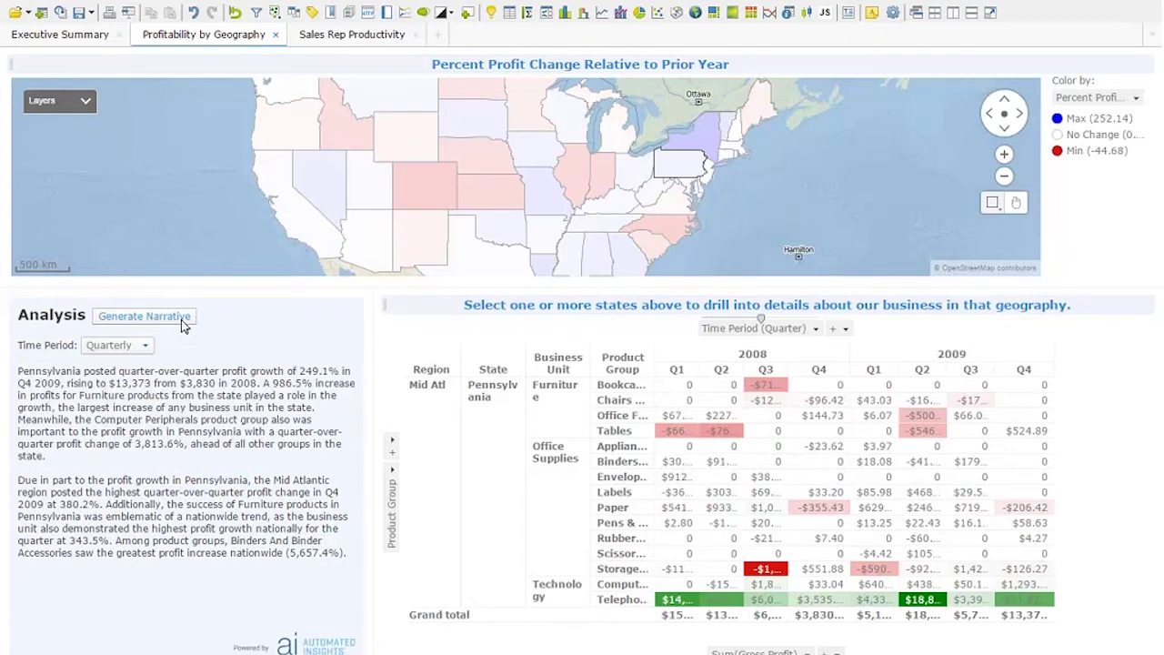
pyautogui.click(181, 319)
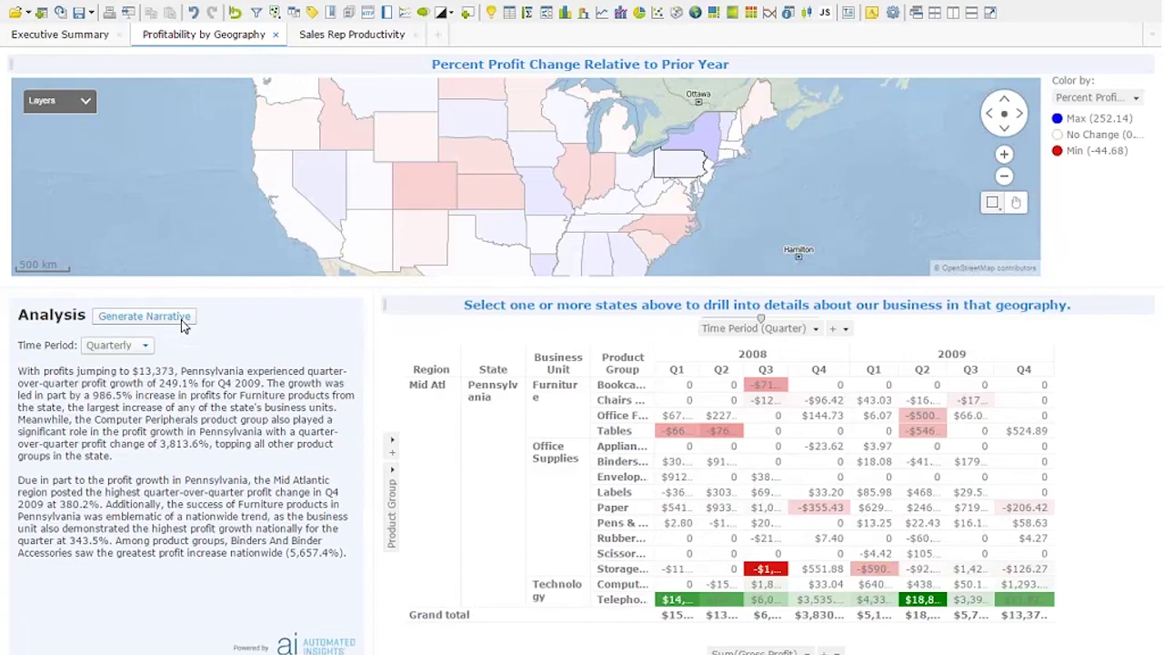
pyautogui.click(181, 320)
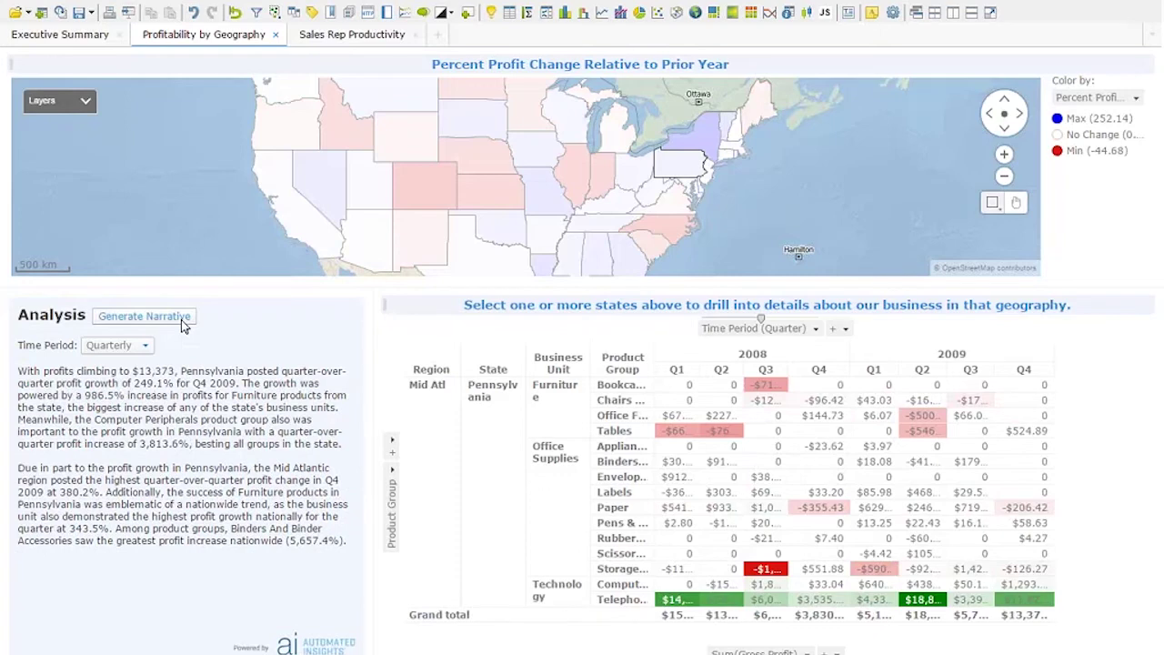
pyautogui.click(181, 319)
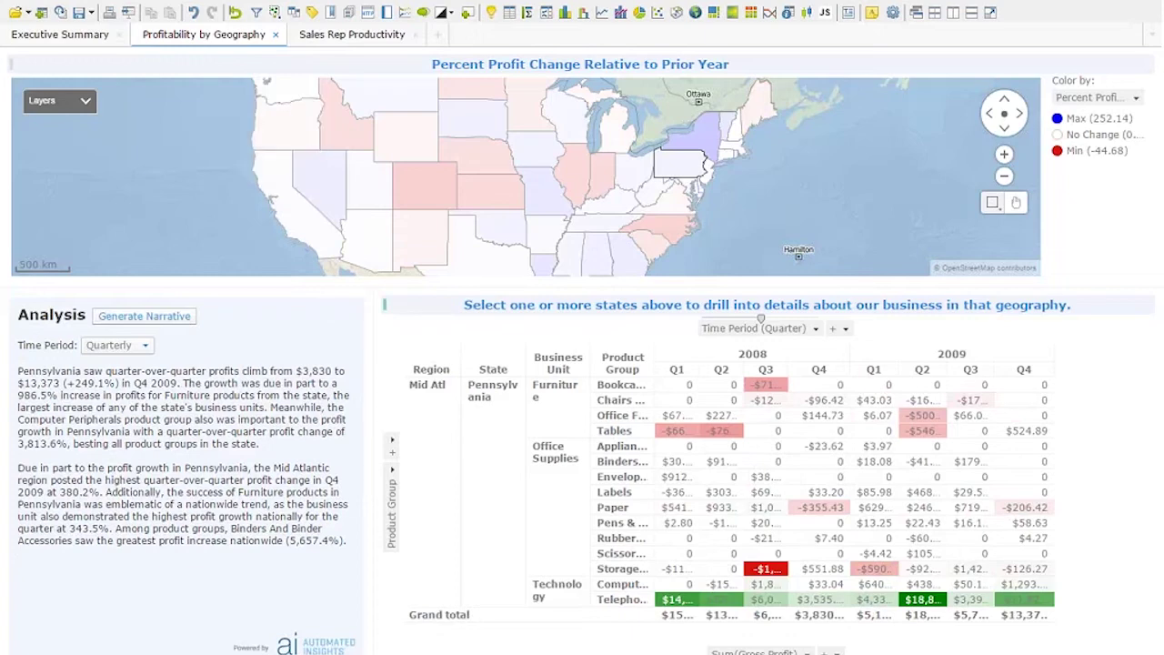
# Select Oregon, Idaho, Nevada and California on the map, generate their quarterly narrative, and regenerate it three times for different wordings
pyautogui.click(332, 226)
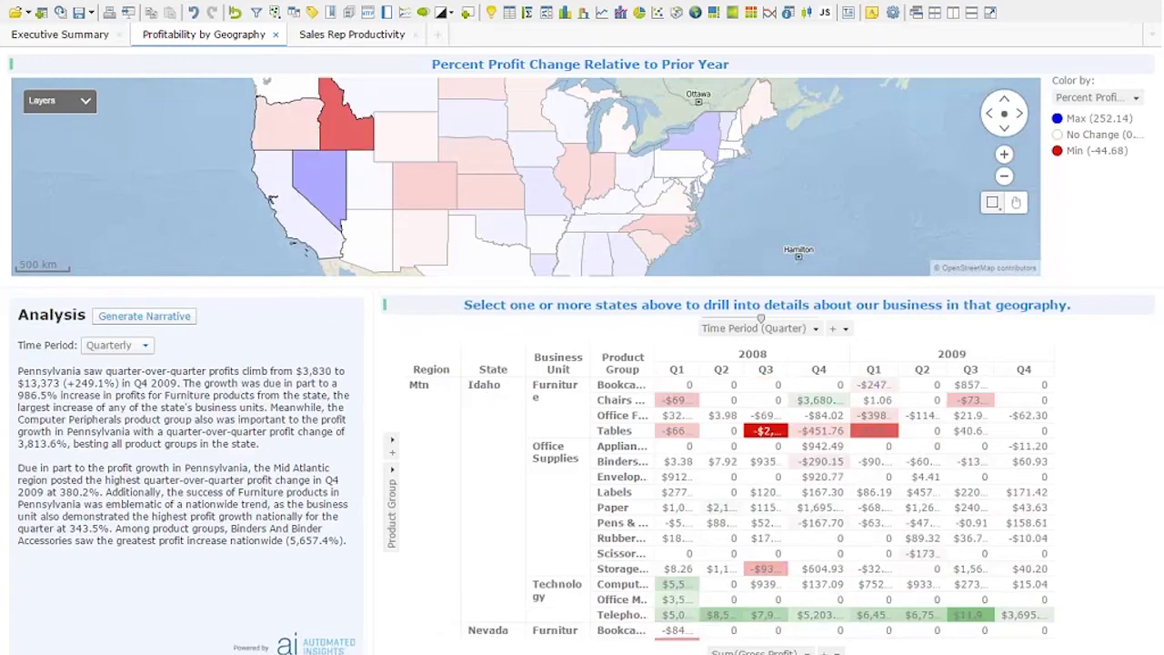
pyautogui.click(179, 320)
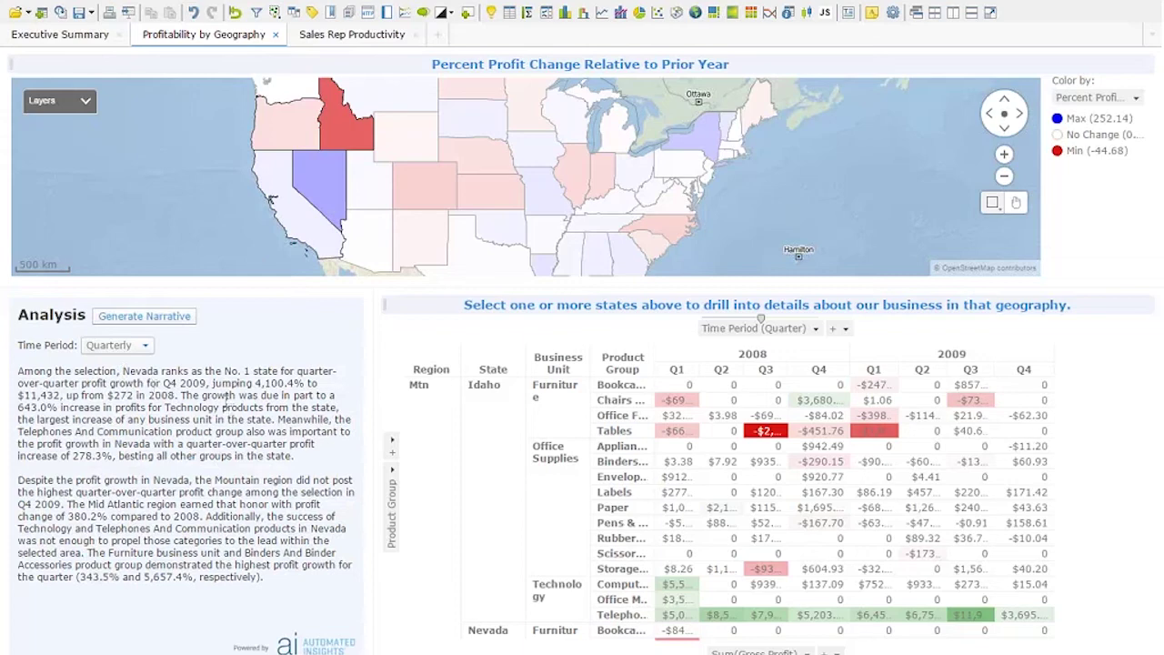
pyautogui.click(170, 324)
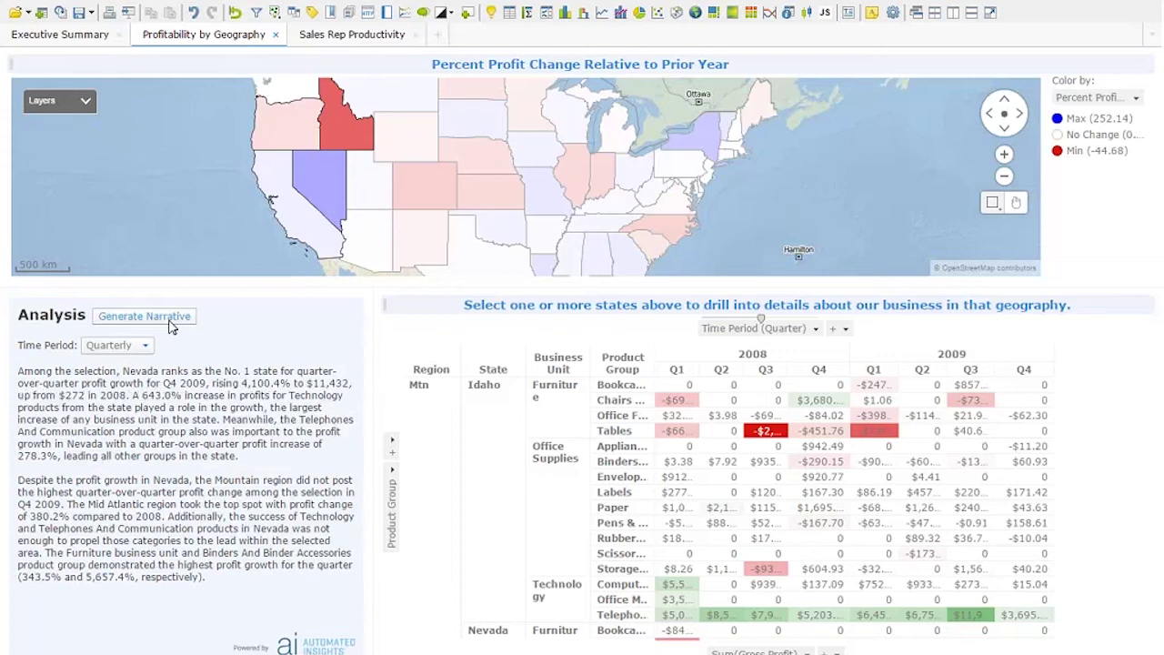
pyautogui.click(169, 324)
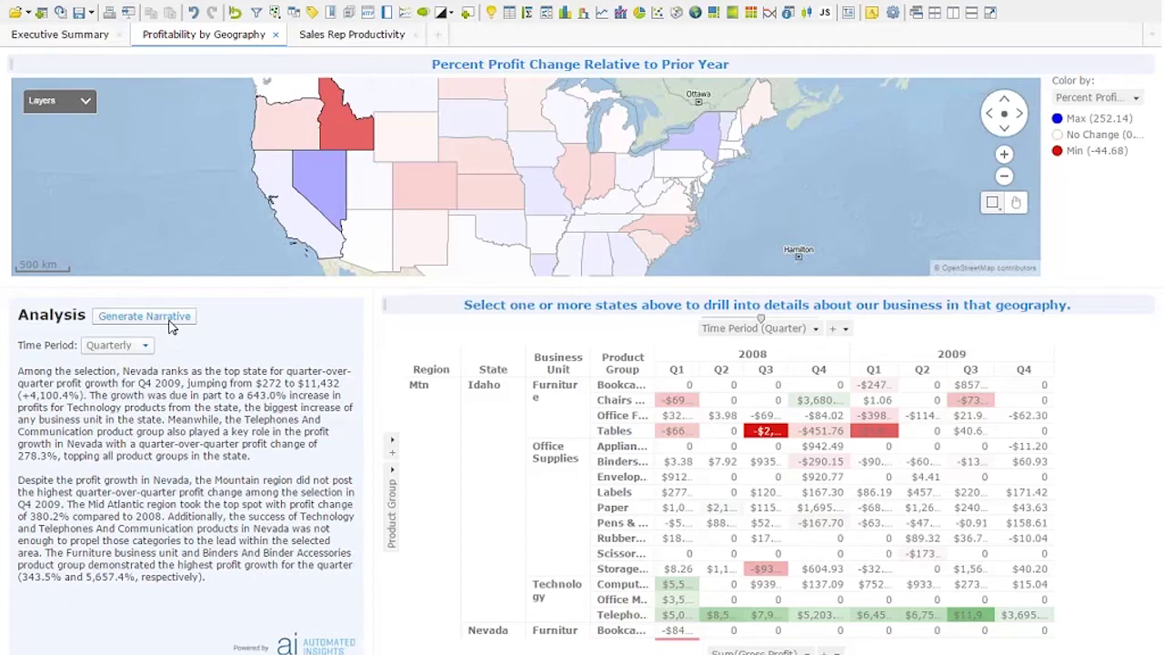
pyautogui.click(170, 326)
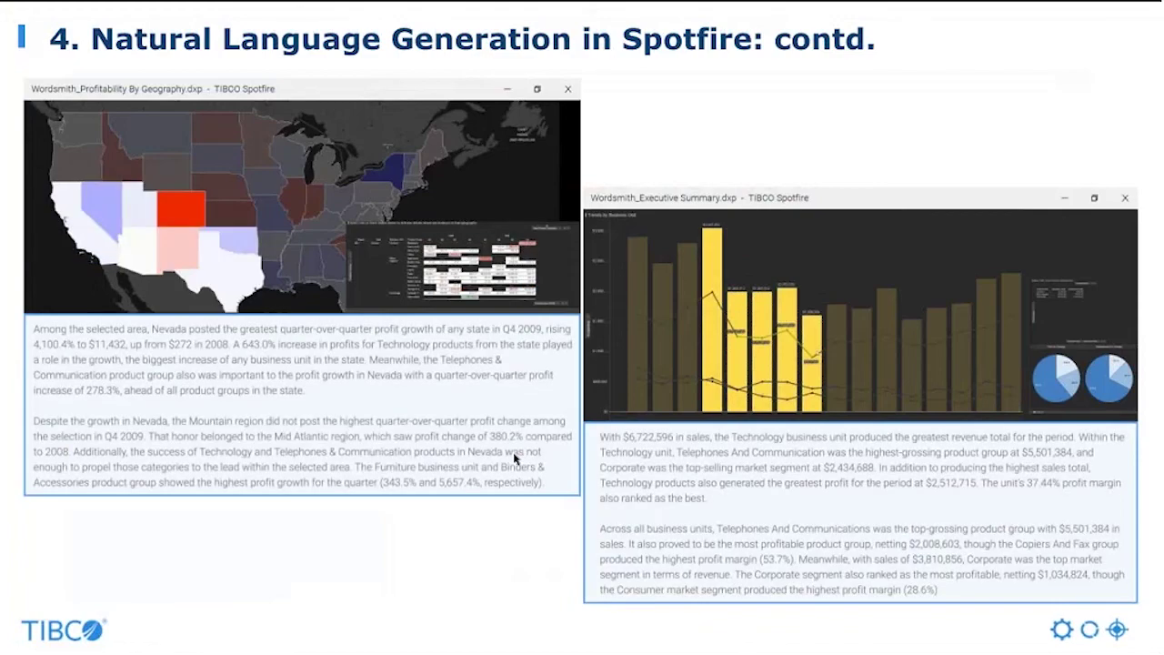
pyautogui.press('Right')
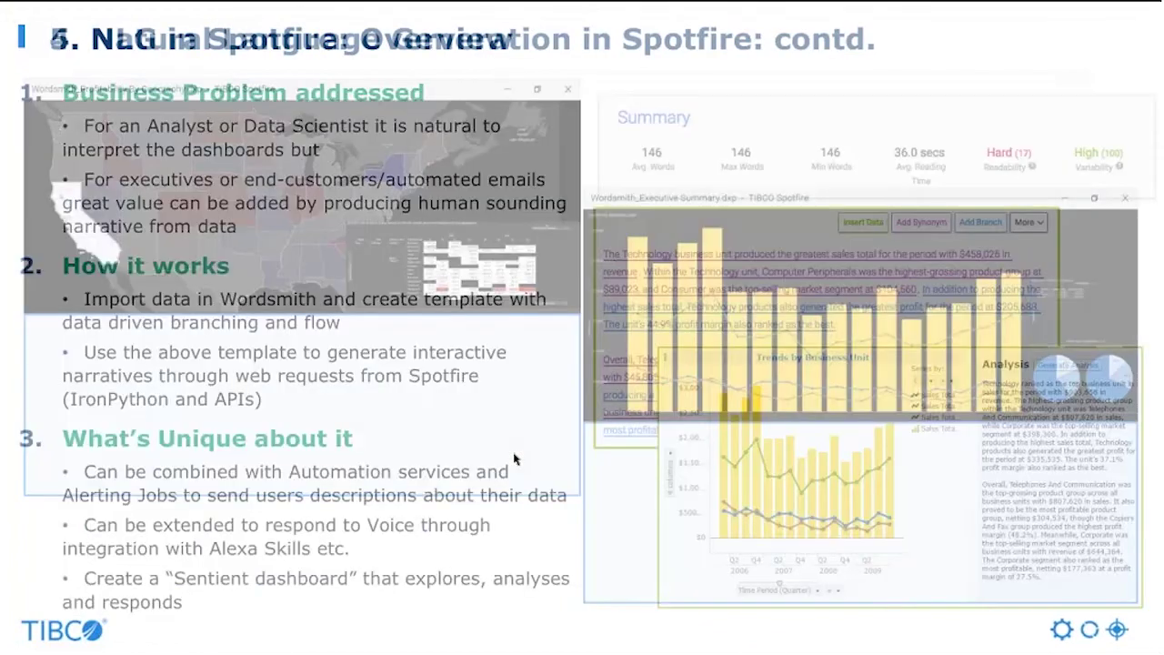
pyautogui.press('Right')
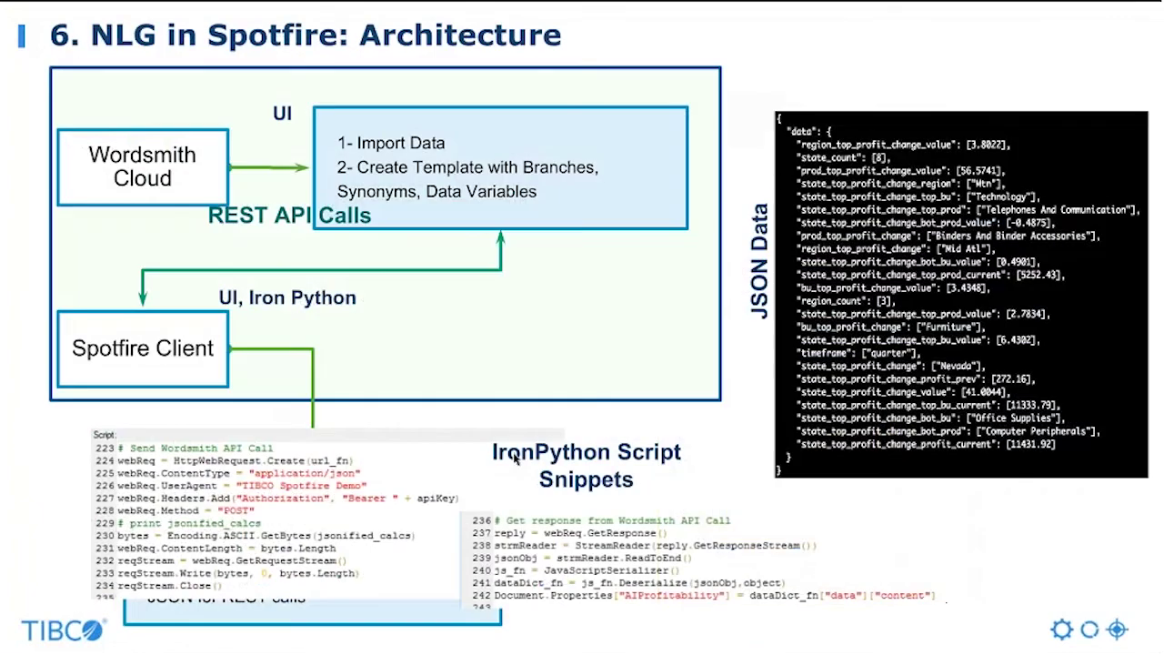